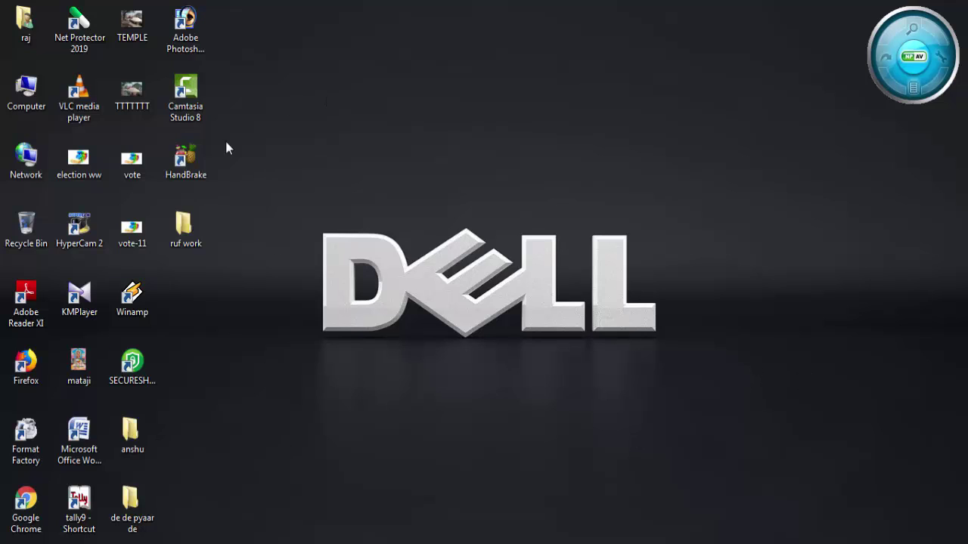
Launch Adobe Photoshop from its desktop icon and wait for the empty workspace
double_click(203, 35)
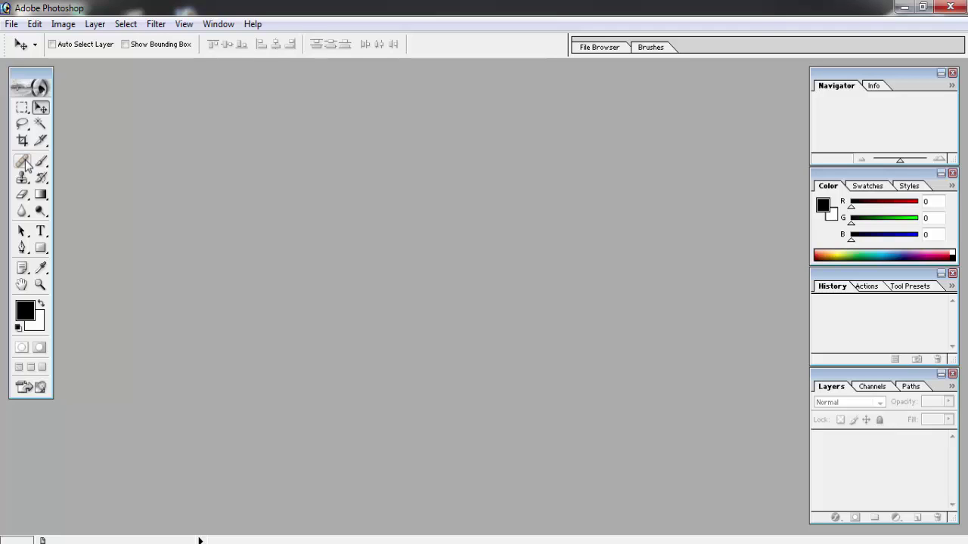
Select the Healing Brush tool and reveal its Healing Brush/Patch Tool flyout
click(22, 162)
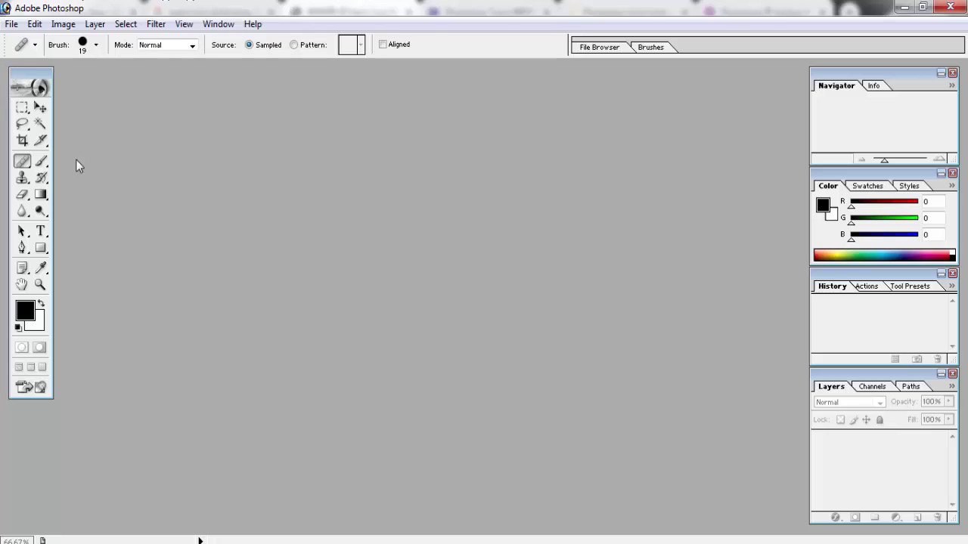
right_click(23, 167)
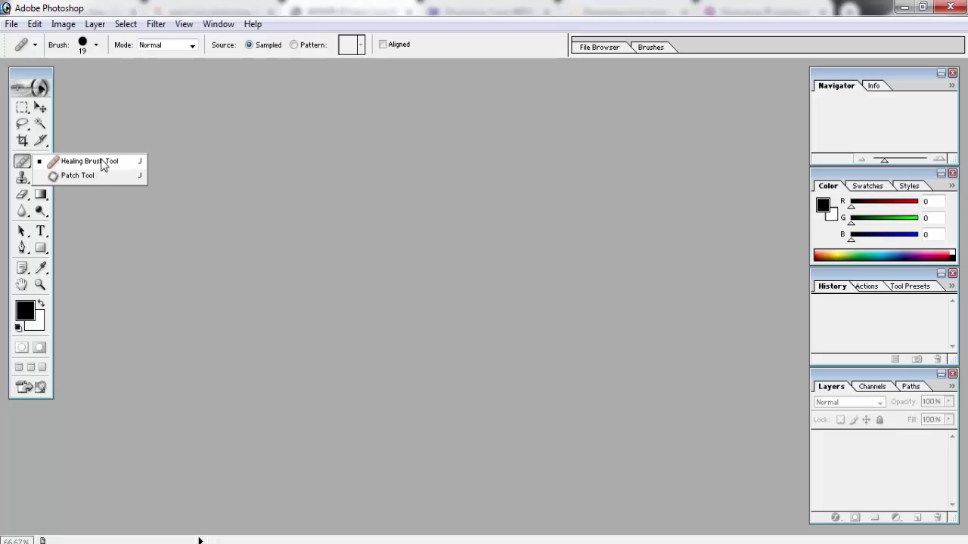
Open PP-dermatology.jpg and woman-with-hard-pimples-on-her-face.jpg from the File Browser
click(585, 48)
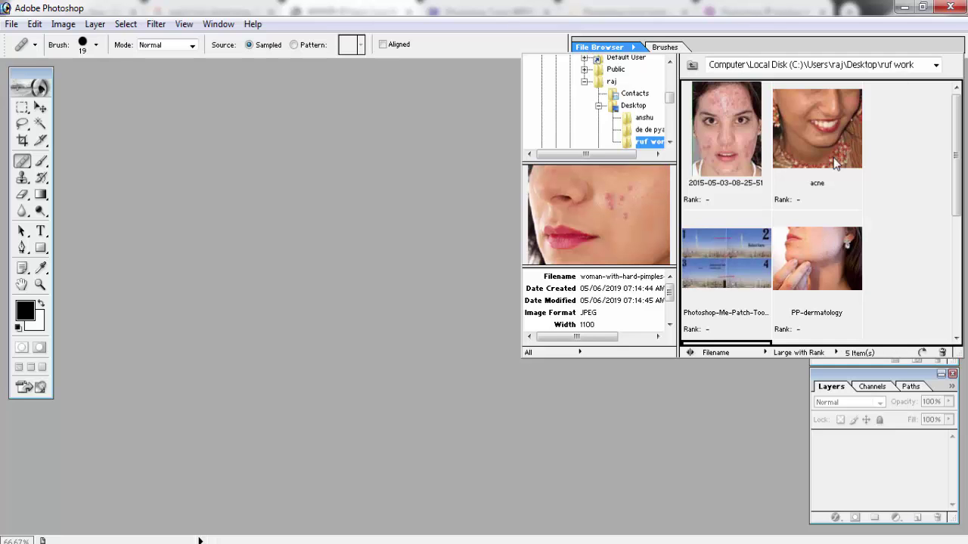
double_click(832, 257)
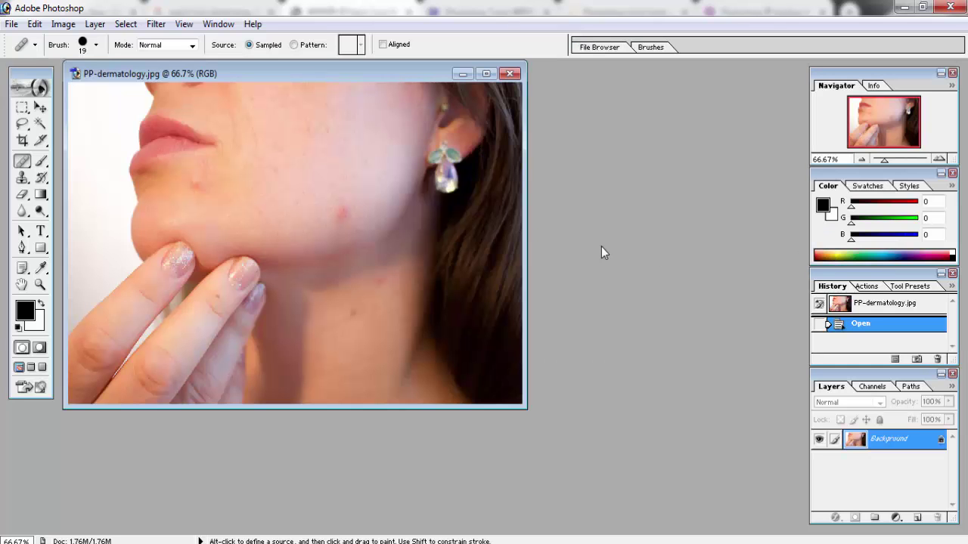
click(619, 48)
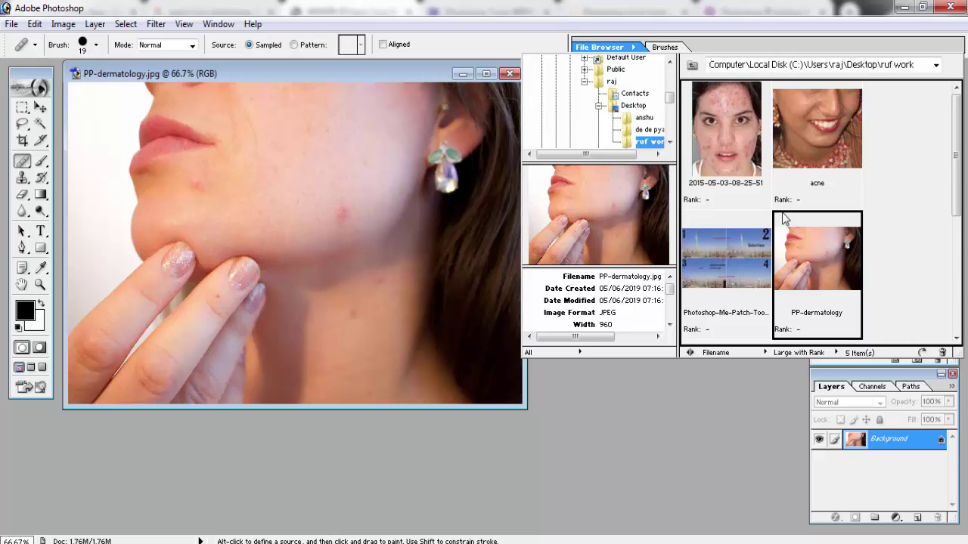
scroll(784, 218, down, 3)
double_click(752, 258)
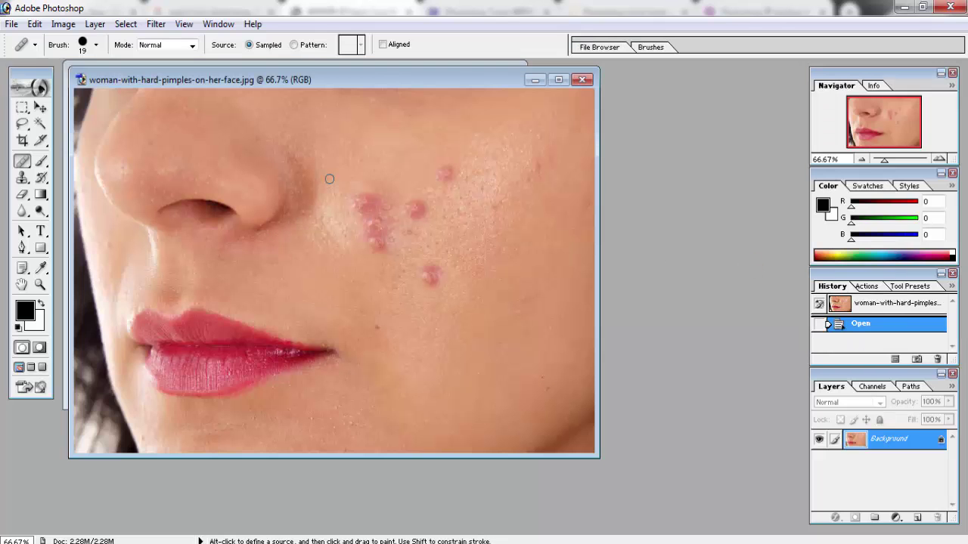
Choose the Healing Brush Tool at 30 pixels and Alt-sample clean skin near the pimple
right_click(25, 166)
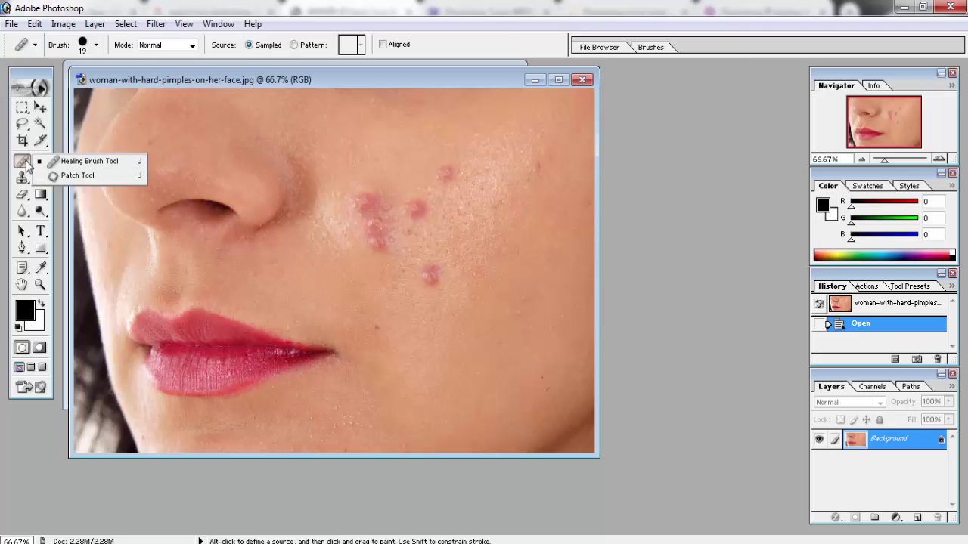
click(83, 161)
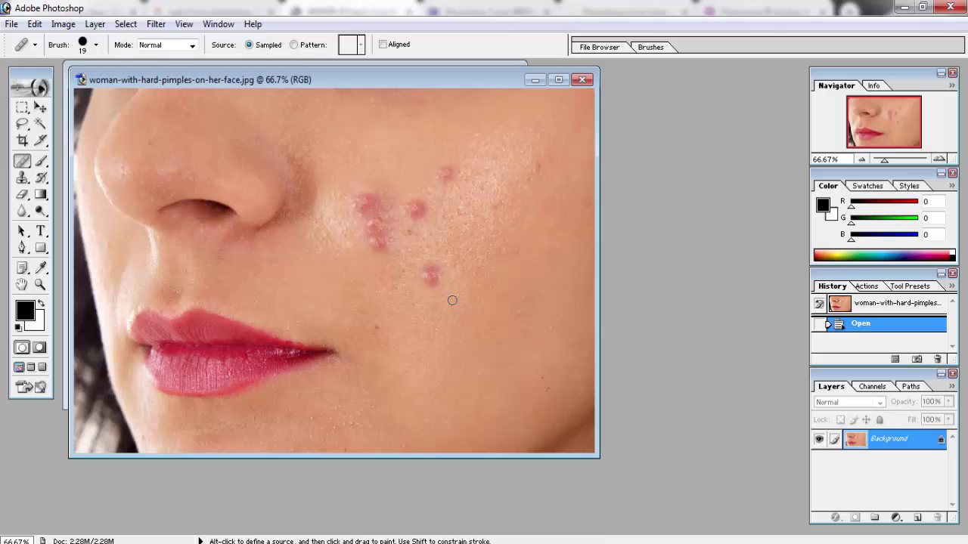
key(bracketright)
key(alt)
alt+click(446, 309)
Heal the lowest pimple on the cheek with several brush clicks
click(431, 278)
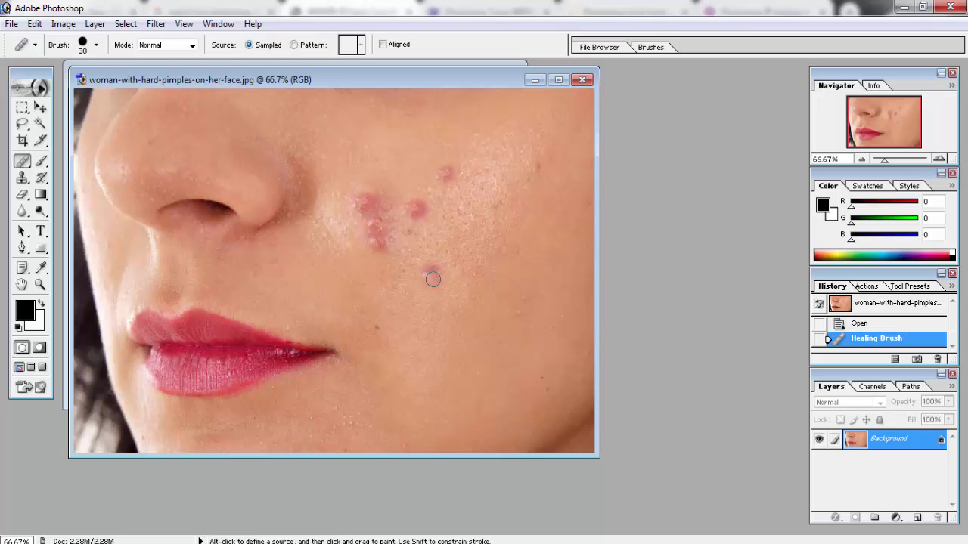
click(433, 270)
click(434, 270)
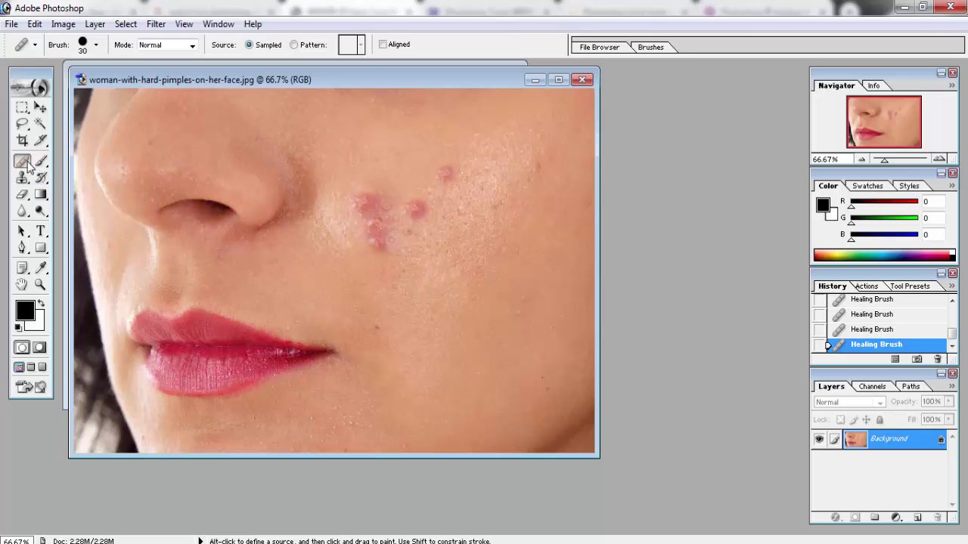
drag(28, 167, 70, 184)
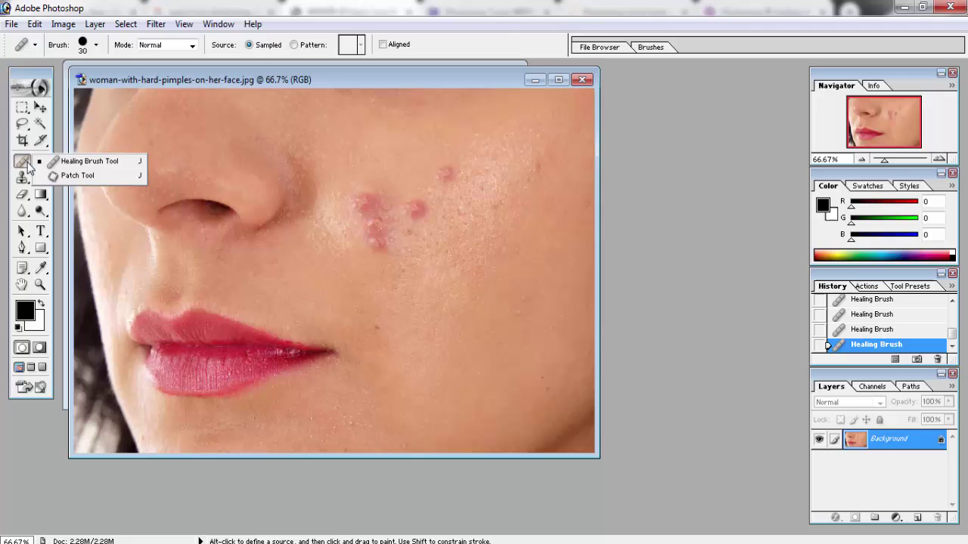
With the Patch Tool, patch the lower pimple of the cluster onto clear skin and deselect
click(71, 181)
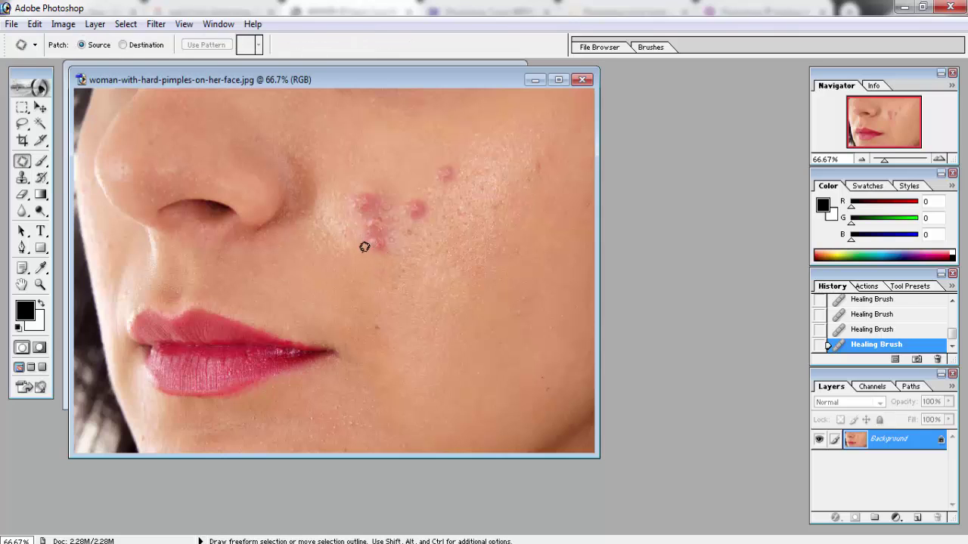
mouse_move(363, 247)
mouse_down()
mouse_move(379, 224)
mouse_move(377, 252)
mouse_up()
drag(365, 238, 371, 244)
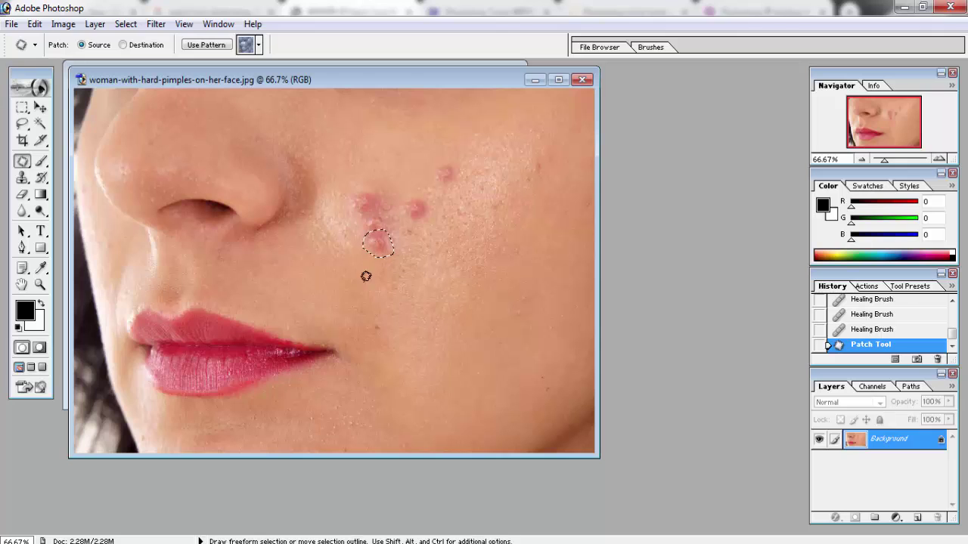
drag(379, 246, 366, 283)
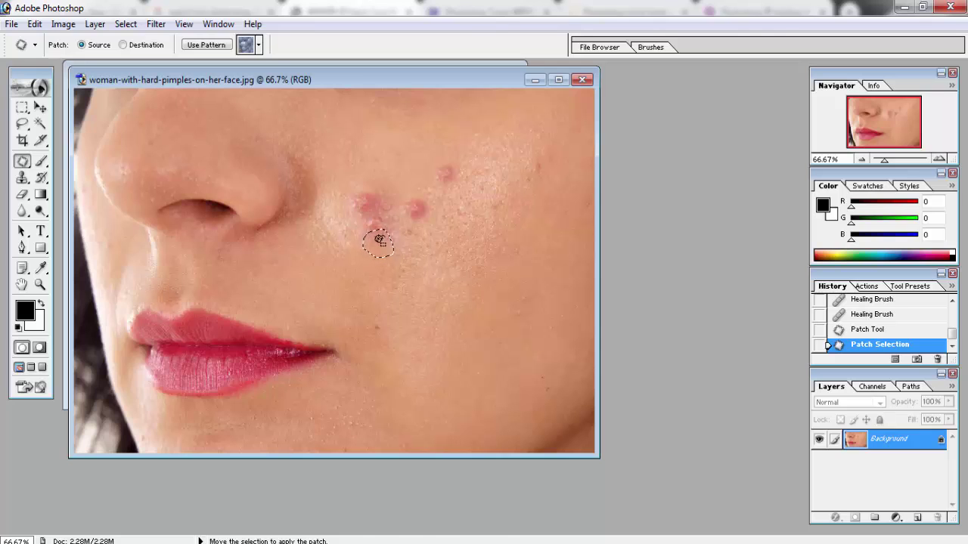
click(360, 254)
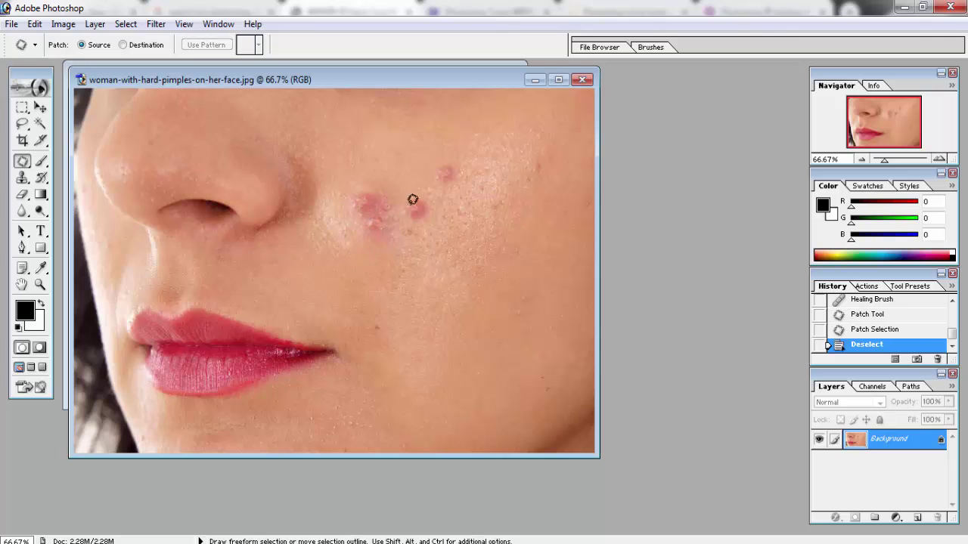
Patch the pimple right of the cluster and dismiss the no-pixels-selected warning
mouse_move(409, 193)
mouse_down()
mouse_move(399, 213)
mouse_move(398, 154)
mouse_up()
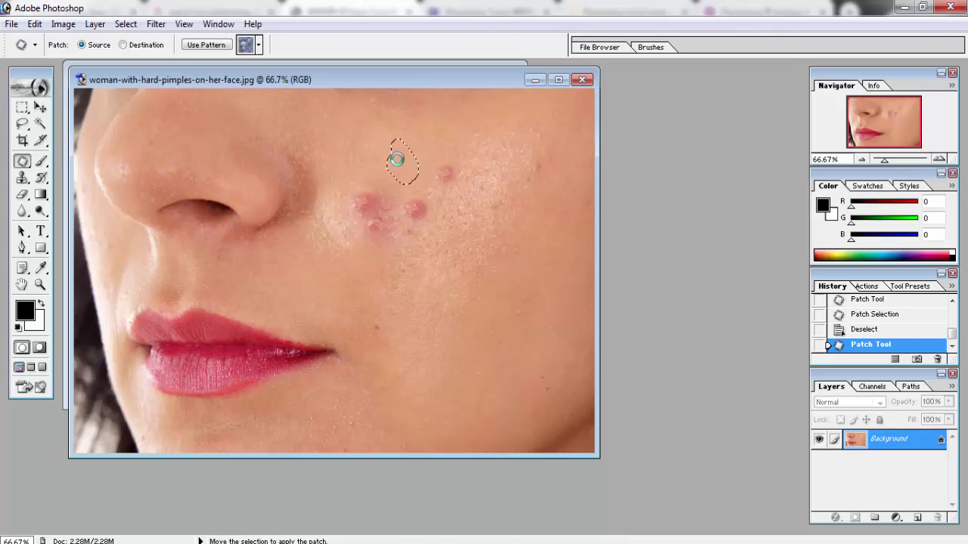
click(436, 186)
mouse_move(442, 157)
mouse_down()
mouse_move(438, 188)
mouse_move(448, 152)
mouse_move(409, 155)
mouse_up()
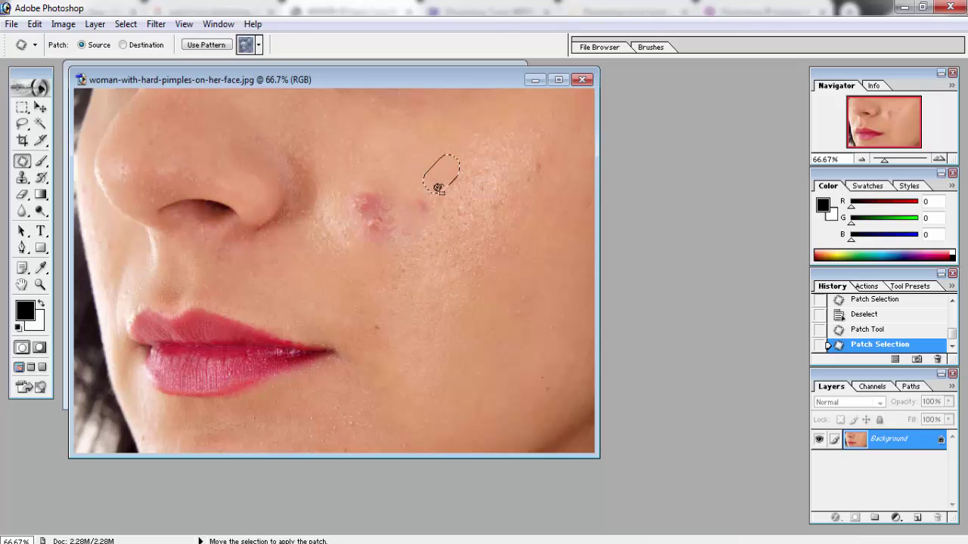
click(426, 199)
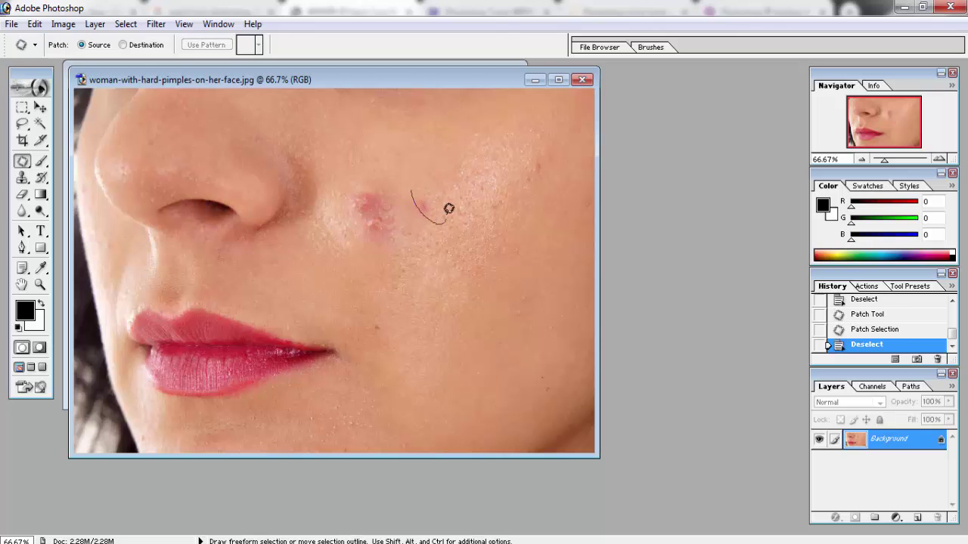
mouse_move(415, 191)
mouse_down()
mouse_move(427, 180)
mouse_move(416, 165)
mouse_move(352, 235)
mouse_up()
click(351, 234)
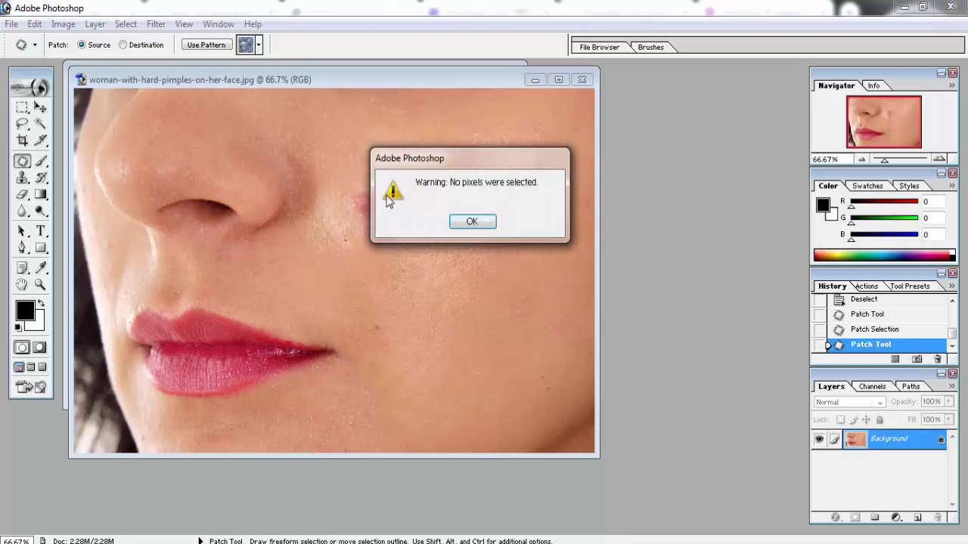
click(471, 247)
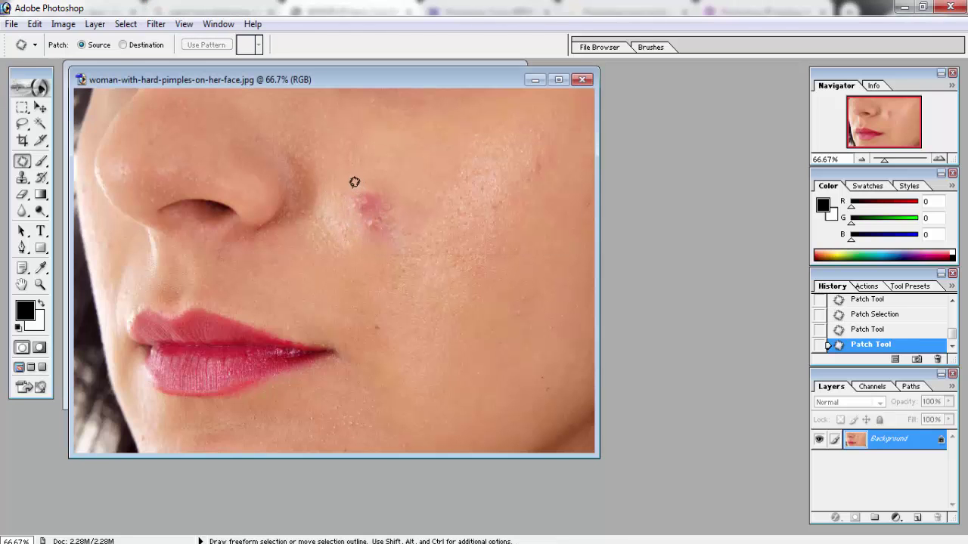
Patch the red pimple beside the nose and its pale leftover area onto clean cheek skin
mouse_move(348, 184)
mouse_down()
mouse_move(398, 243)
mouse_move(346, 182)
mouse_move(395, 151)
mouse_up()
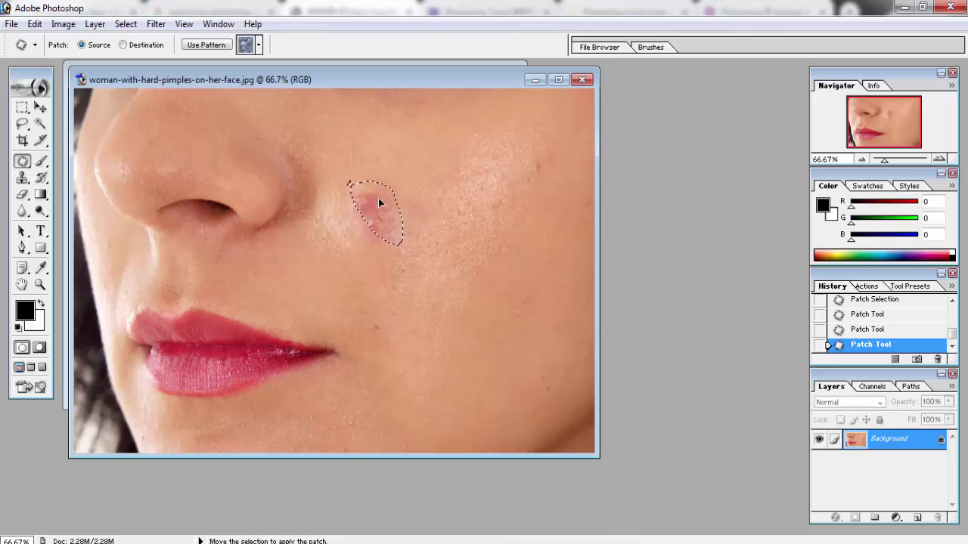
key(ctrl+d)
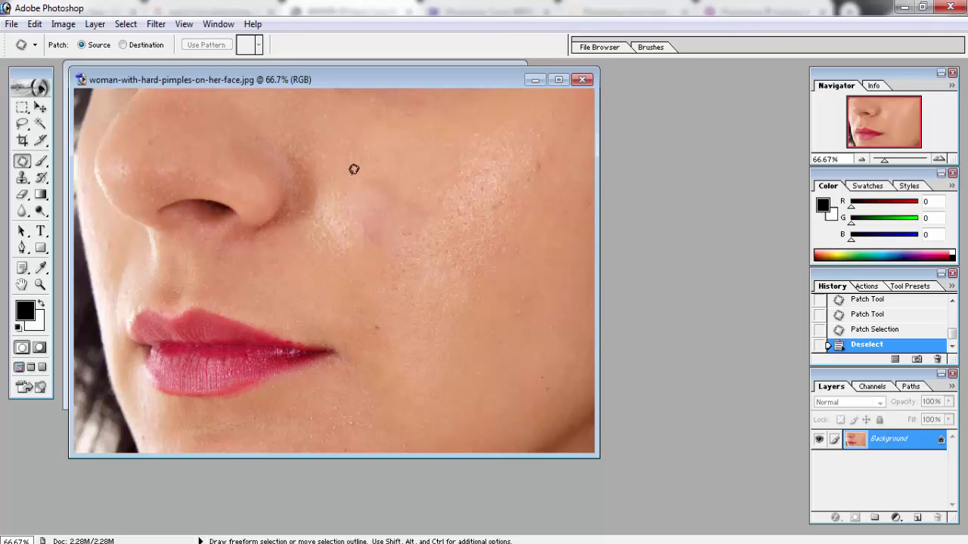
mouse_move(321, 188)
mouse_down()
mouse_move(388, 252)
mouse_move(341, 235)
mouse_move(324, 189)
mouse_up()
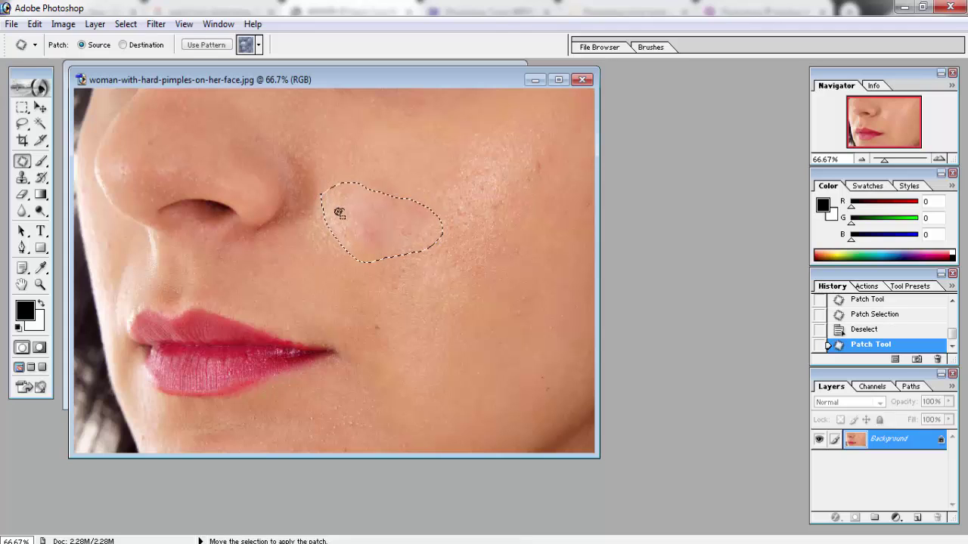
mouse_move(378, 216)
mouse_down()
mouse_move(395, 191)
mouse_move(393, 155)
mouse_up()
key(ctrl+d)
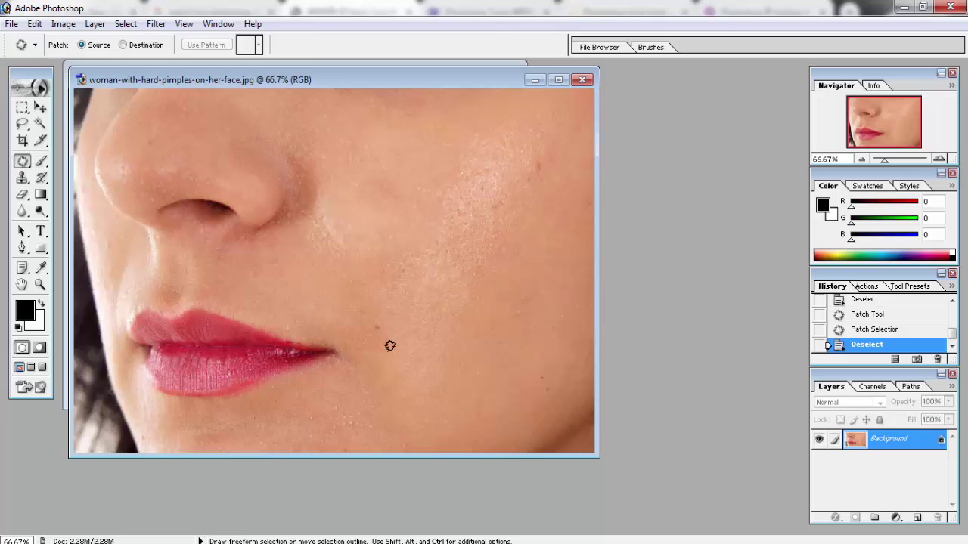
Patch the small spot on the lower cheek above the mouth corner, then deselect
mouse_move(371, 324)
mouse_down()
mouse_move(375, 308)
mouse_move(382, 327)
mouse_move(386, 302)
mouse_up()
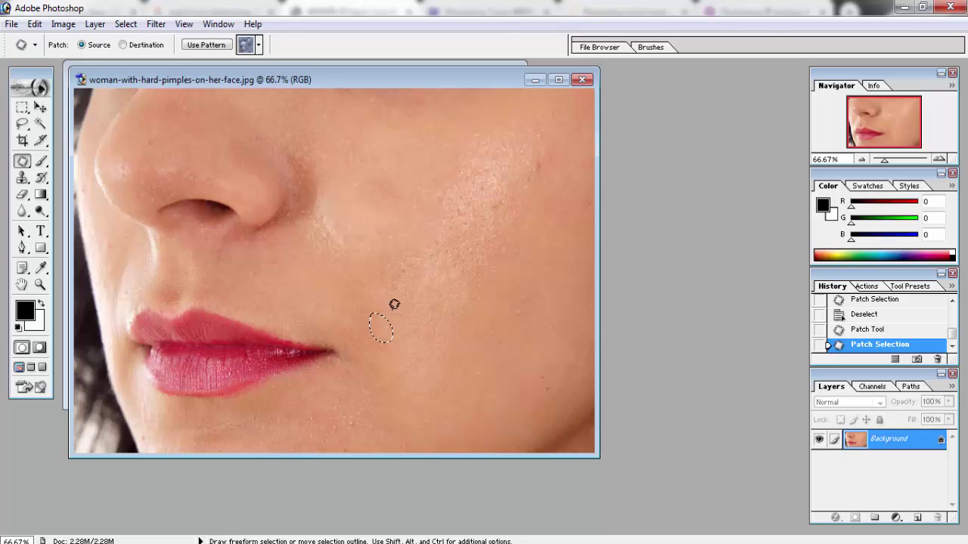
click(25, 162)
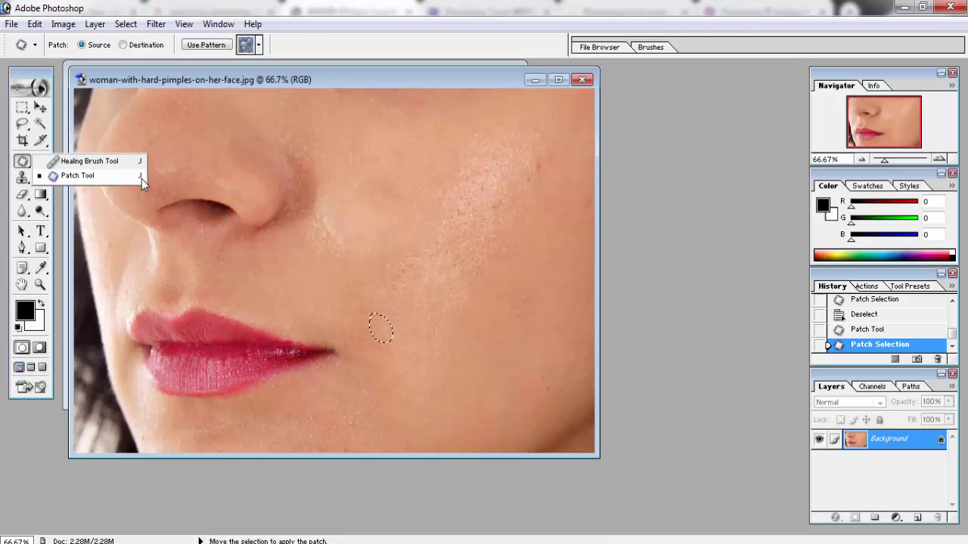
click(355, 279)
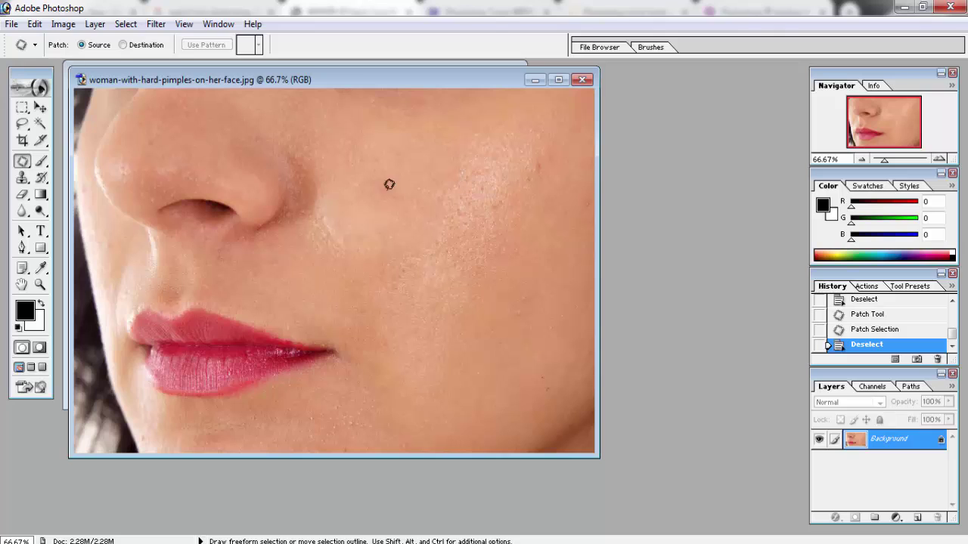
Patch two blemished areas beside the nose onto clean skin, deselecting after each
drag(142, 156, 142, 162)
drag(166, 177, 188, 166)
key(ctrl+d)
drag(263, 123, 262, 119)
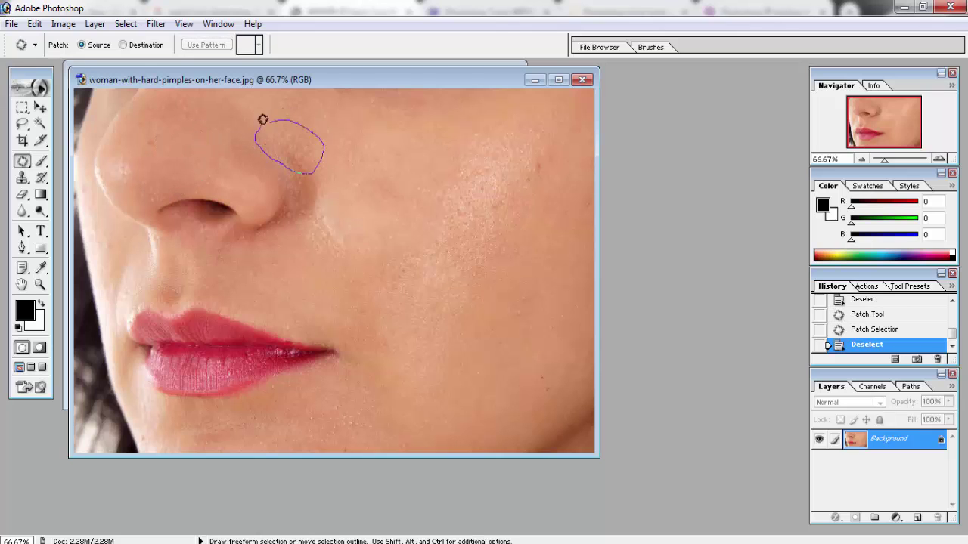
drag(293, 151, 328, 136)
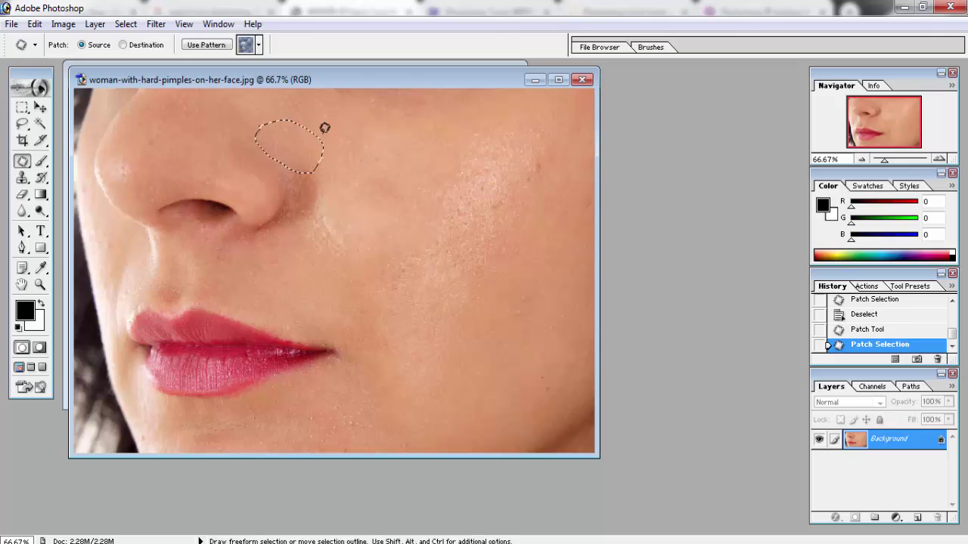
key(ctrl+d)
Patch a blemish on the upper cheek, shifting it left onto clean skin
mouse_move(482, 127)
mouse_down()
mouse_move(423, 168)
mouse_move(447, 191)
mouse_move(450, 166)
mouse_up()
key(ctrl+d)
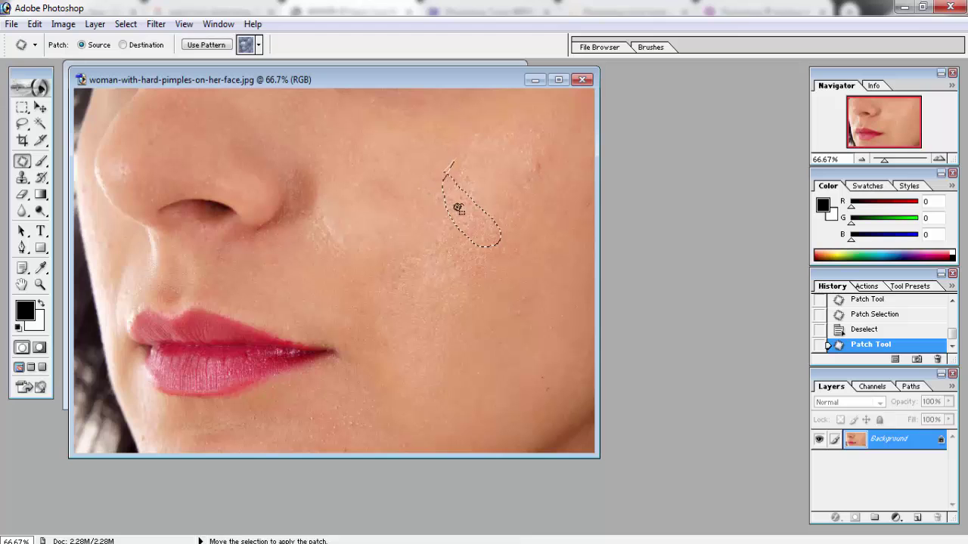
drag(459, 208, 393, 209)
key(ctrl+d)
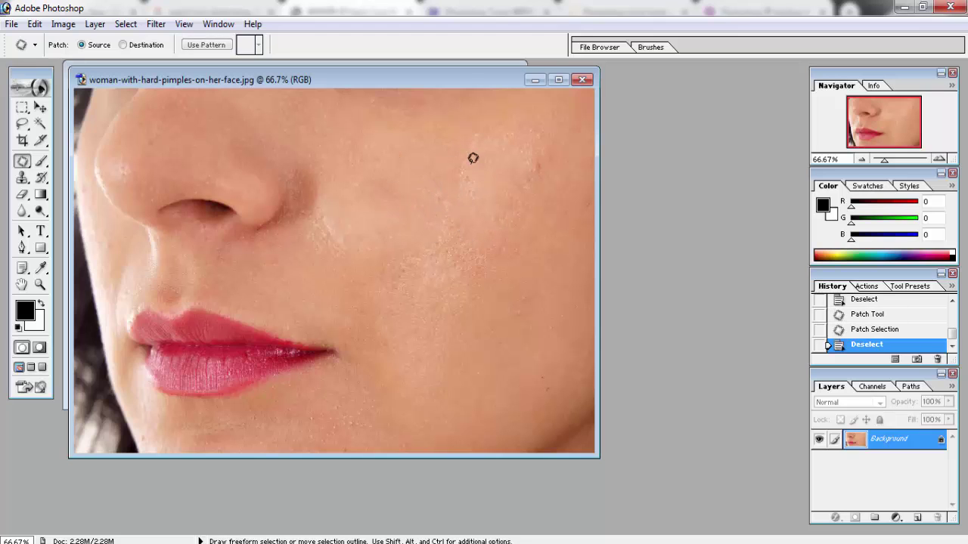
Patch a blemish on the outer cheek and another rough area onto smooth skin
mouse_move(460, 141)
mouse_down()
mouse_move(531, 115)
mouse_move(453, 156)
mouse_up()
drag(443, 189, 371, 194)
mouse_move(439, 199)
mouse_down()
mouse_move(440, 215)
mouse_move(439, 205)
mouse_up()
drag(479, 267, 423, 302)
key(ctrl+d)
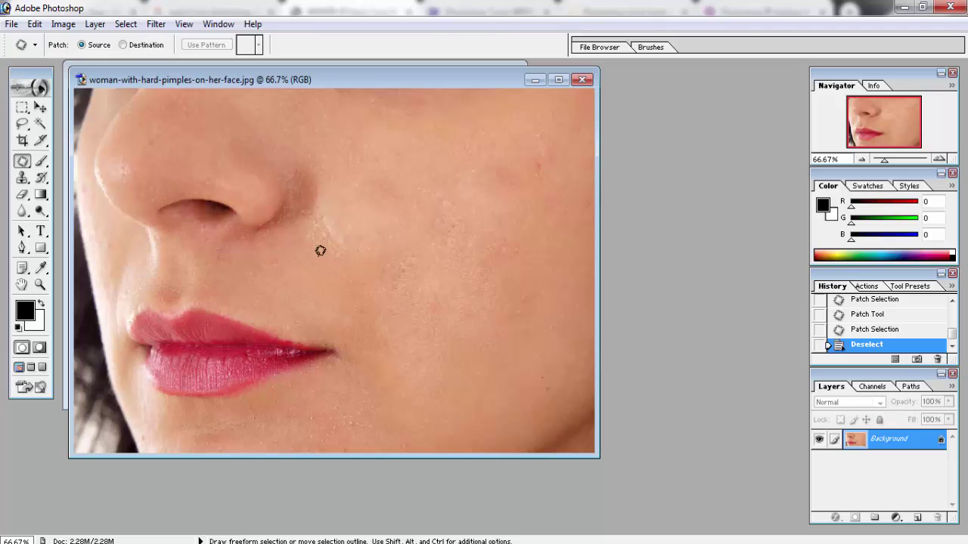
Patch two spots in the middle of the cheek and dismiss the no-pixels warning
mouse_move(319, 184)
mouse_down()
mouse_move(368, 264)
mouse_move(320, 180)
mouse_up()
mouse_move(319, 245)
mouse_down()
mouse_move(300, 291)
mouse_move(298, 281)
mouse_up()
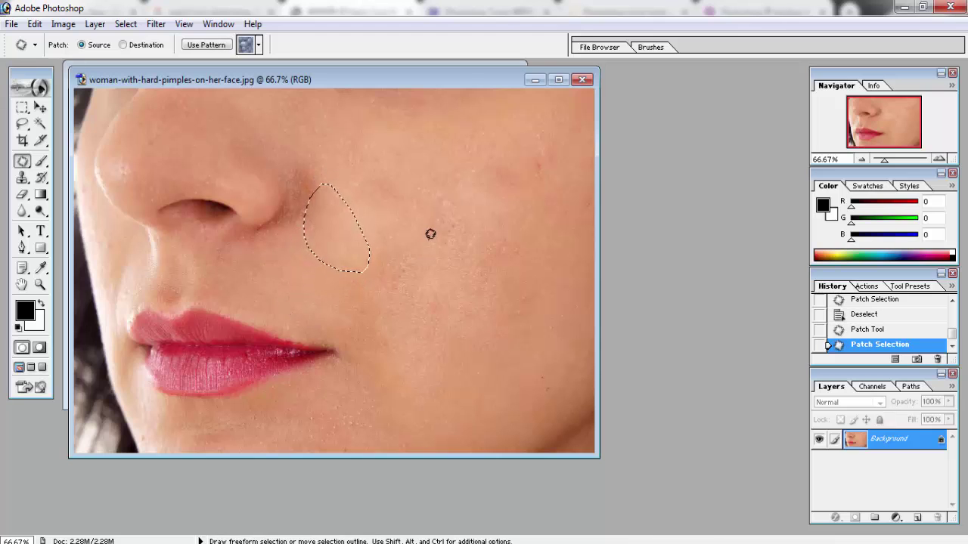
click(371, 220)
mouse_move(369, 160)
mouse_down()
mouse_move(414, 182)
mouse_move(369, 157)
mouse_up()
mouse_move(384, 189)
mouse_down()
mouse_move(366, 236)
mouse_move(381, 190)
mouse_up()
click(488, 164)
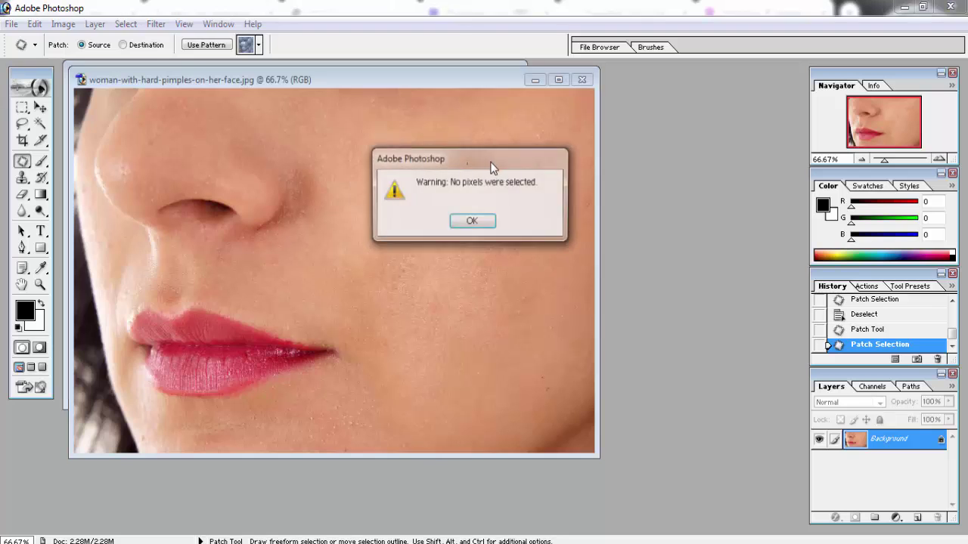
click(474, 221)
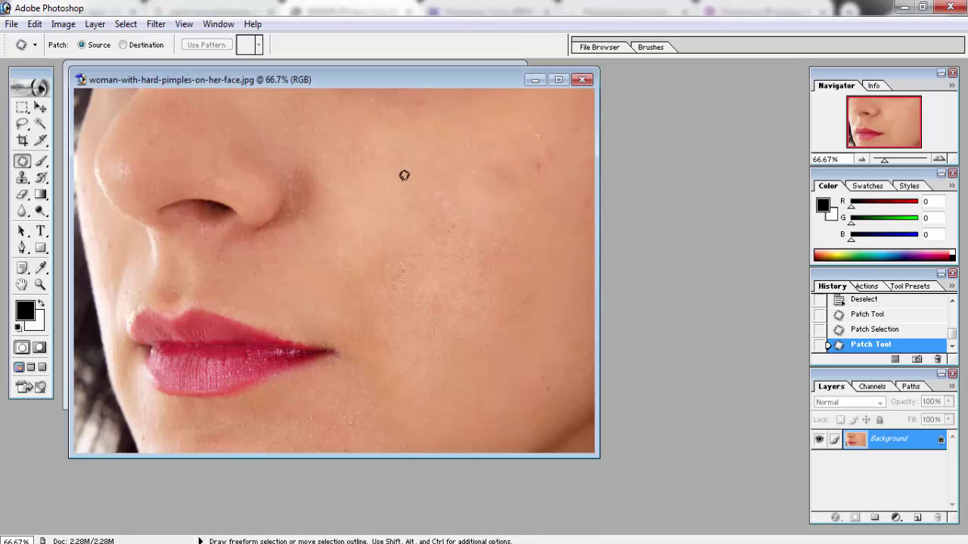
Patch the spots beside the nostril onto clear skin and deselect
mouse_move(283, 156)
mouse_down()
mouse_move(300, 156)
mouse_move(282, 159)
mouse_up()
drag(300, 194, 355, 206)
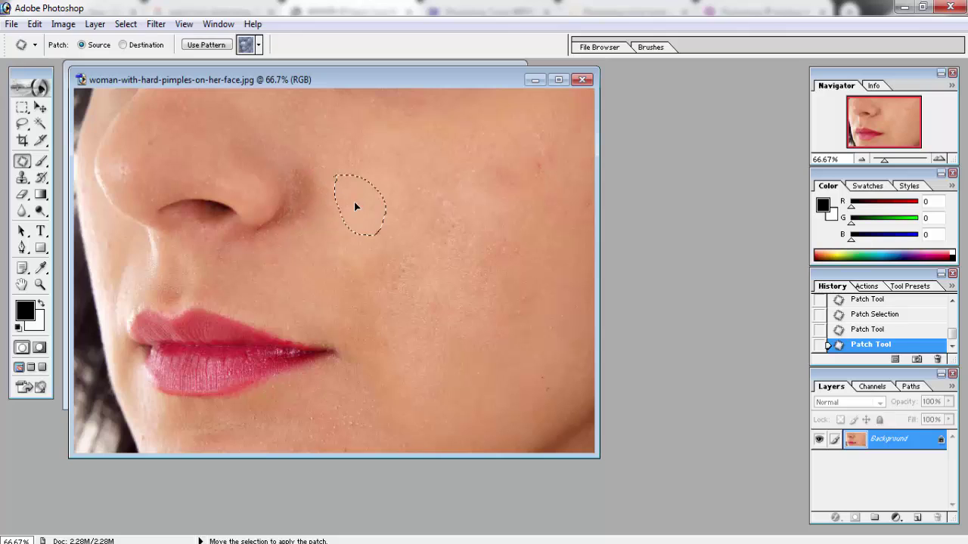
drag(333, 173, 327, 170)
key(ctrl+d)
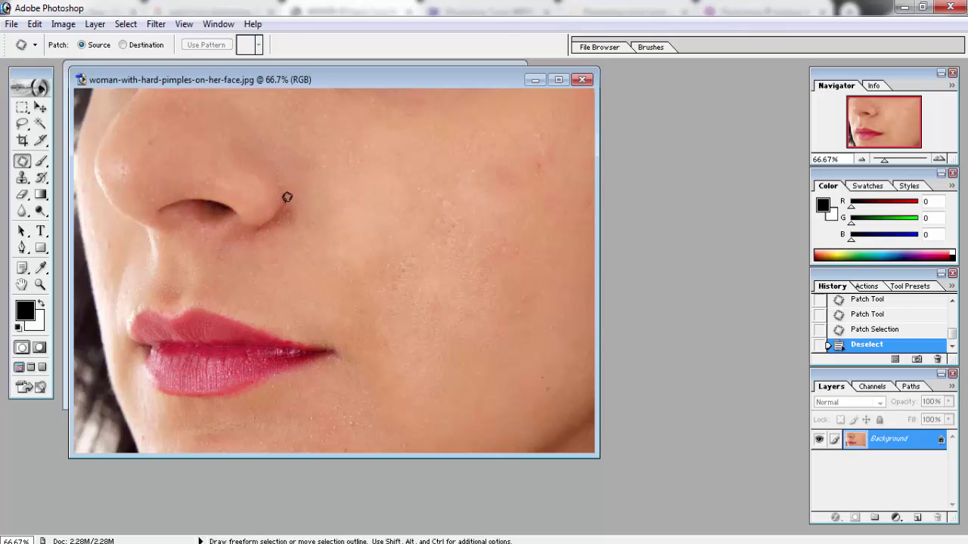
mouse_move(273, 222)
mouse_down()
mouse_move(286, 194)
mouse_move(321, 233)
mouse_up()
key(ctrl+d)
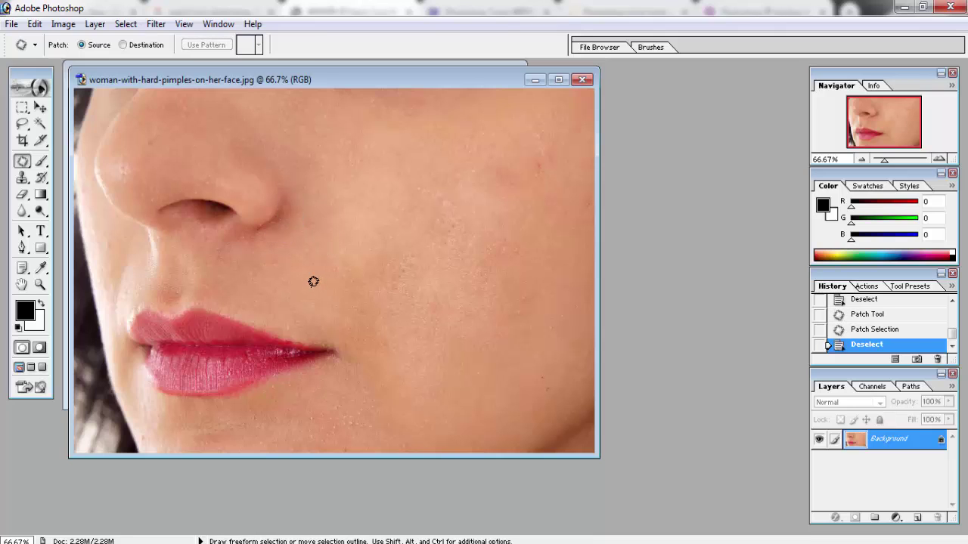